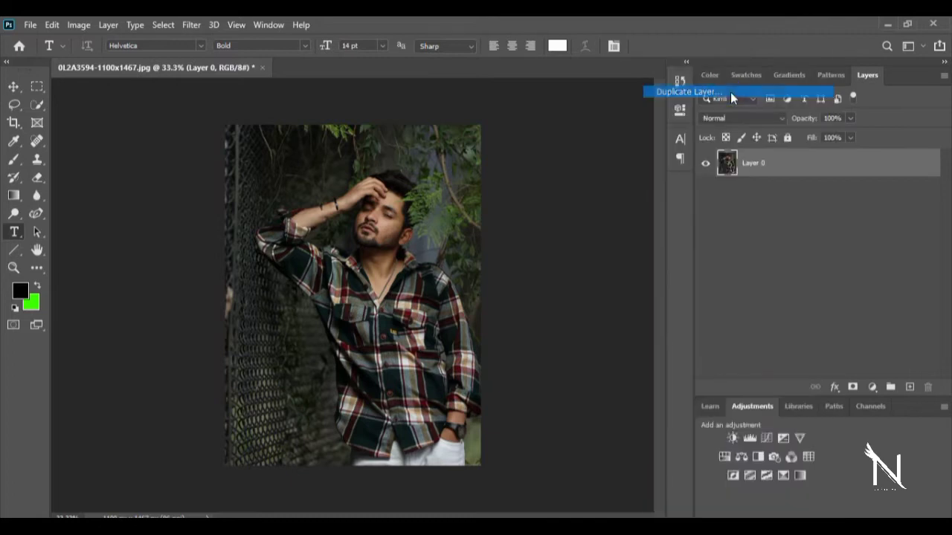
- Duplicate the photo layer and convert the copy to a smart object
left_click(590, 151)
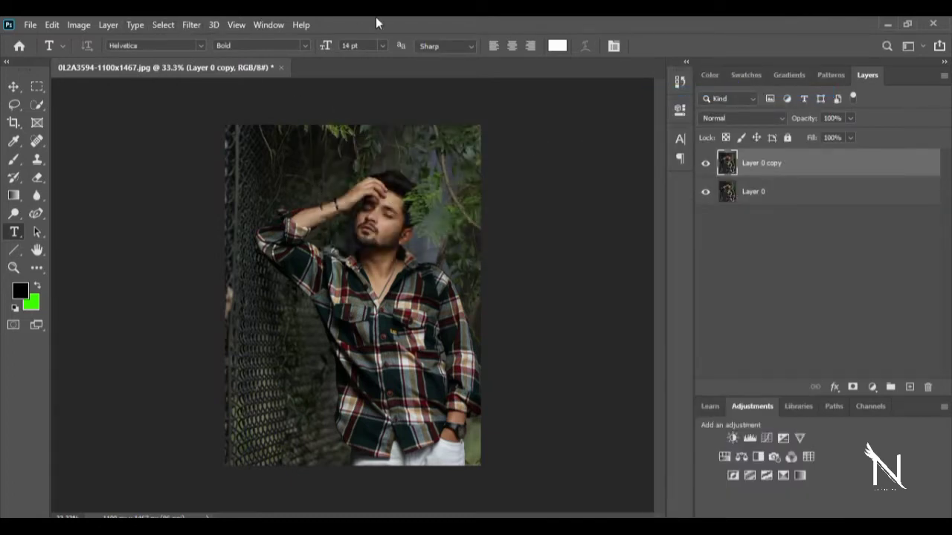
right_click(812, 163)
left_click(736, 208)
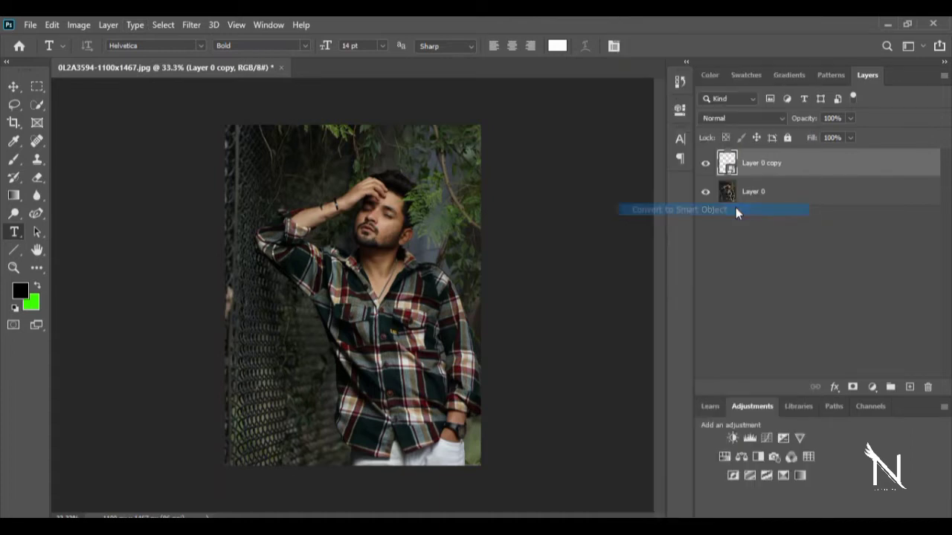
- Open the Camera Raw filter on the copied layer and set Temperature to +7, Tint to +6 and Exposure to -0.40
left_click(198, 28)
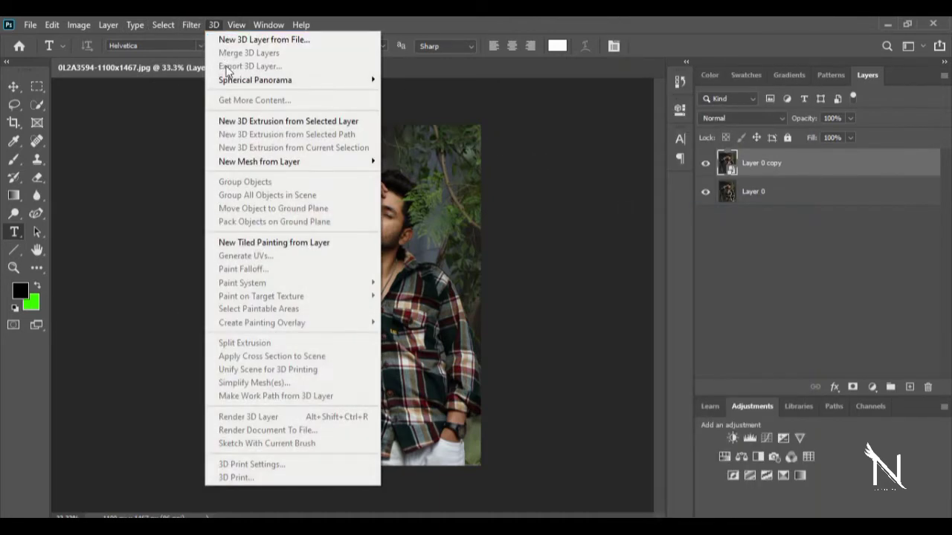
left_click(186, 107)
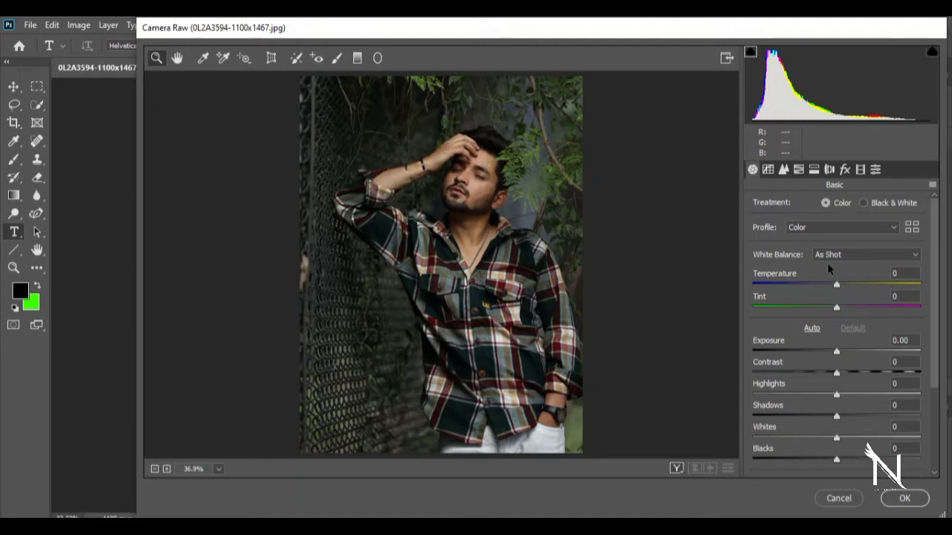
left_click(809, 224)
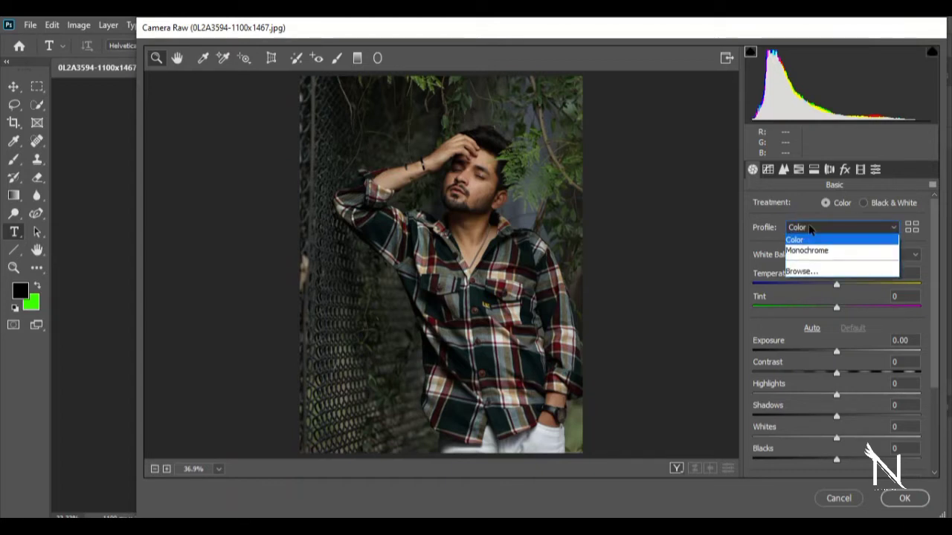
left_click(809, 223)
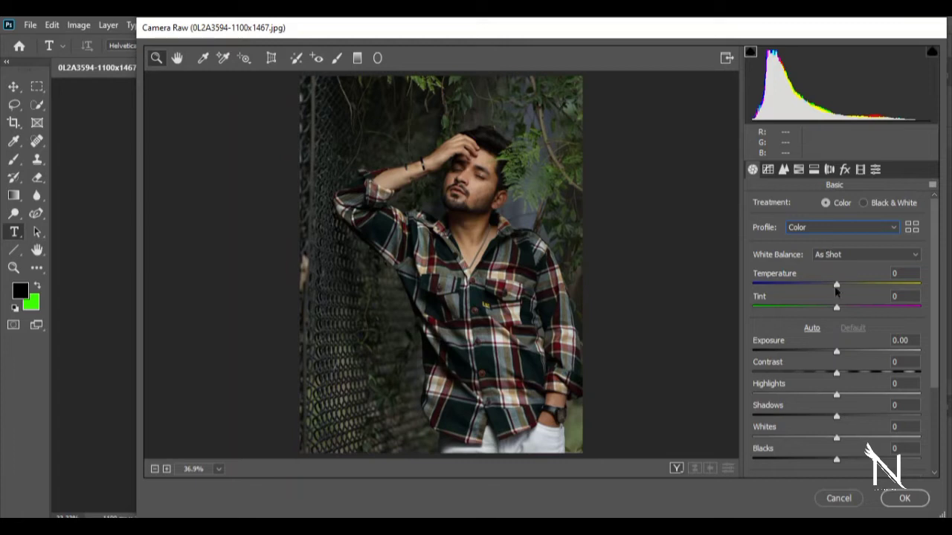
left_click_drag(836, 286, 842, 288)
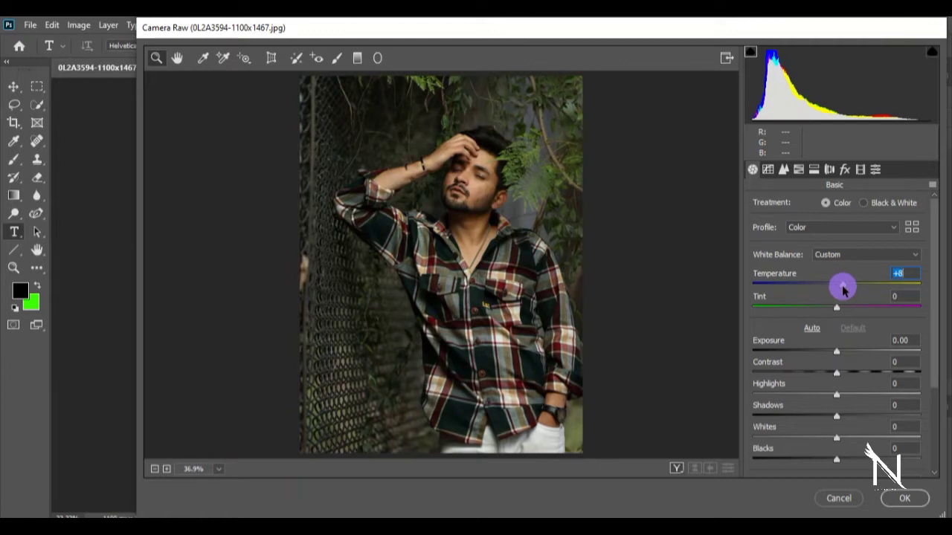
left_click_drag(843, 290, 839, 287)
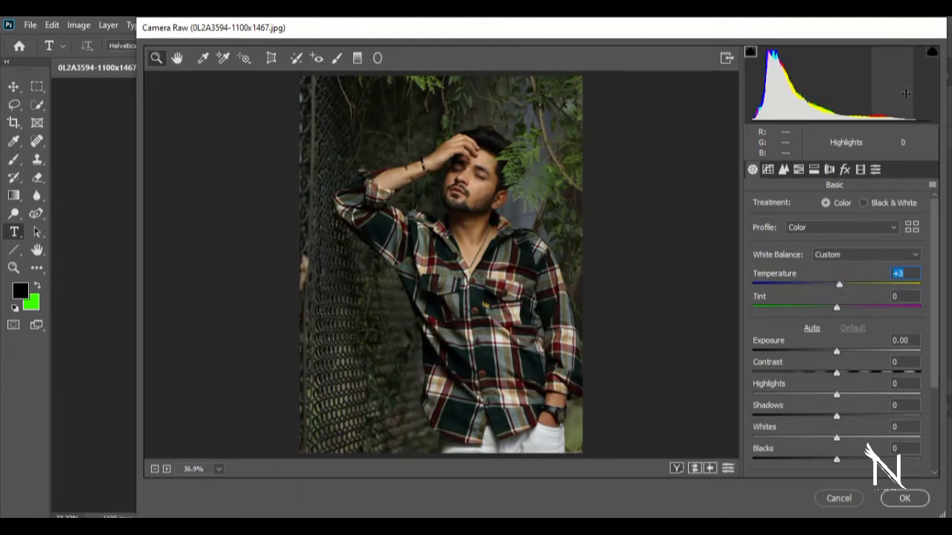
left_click_drag(841, 292, 843, 311)
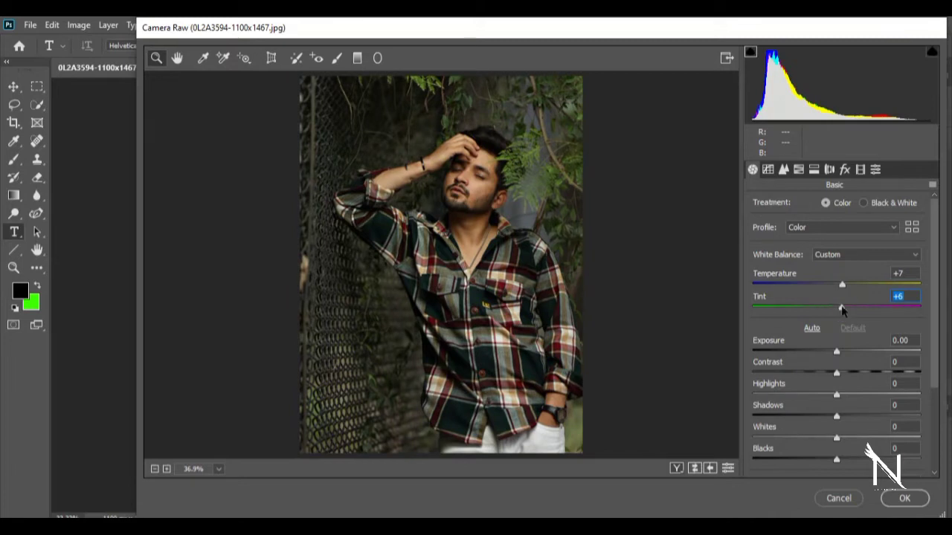
left_click_drag(837, 352, 831, 357)
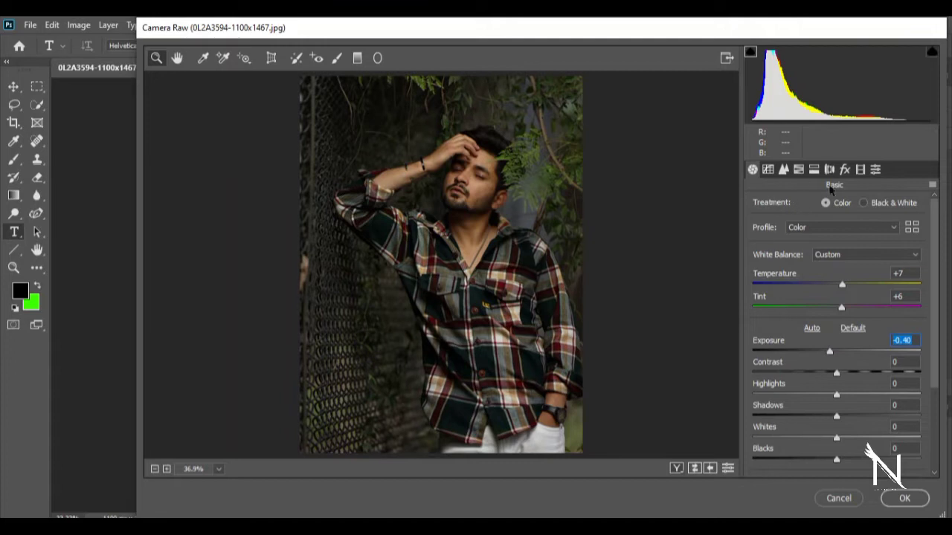
- Set the HSL hue to -100 for Yellows, +100 for Greens, +100 for Aquas and -100 for Blues
left_click(786, 171)
left_click(800, 170)
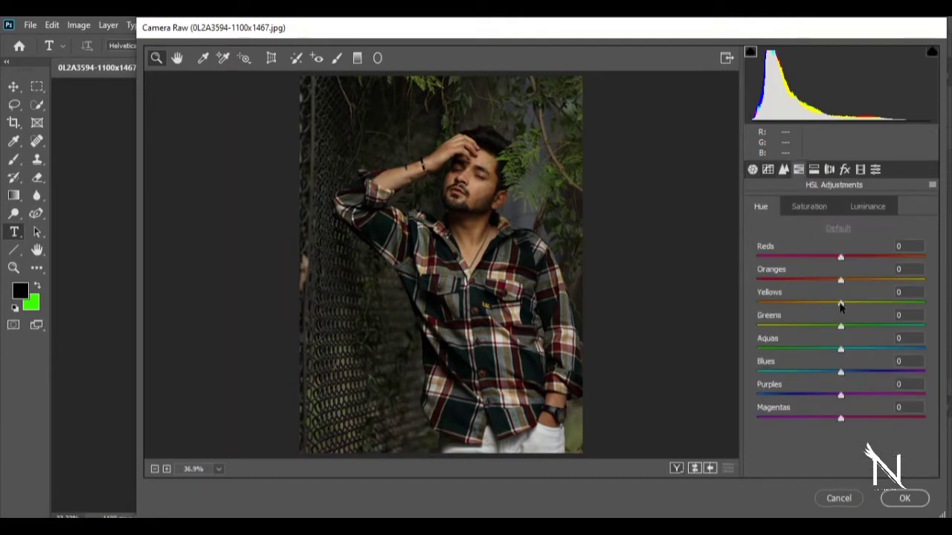
left_click_drag(840, 303, 748, 308)
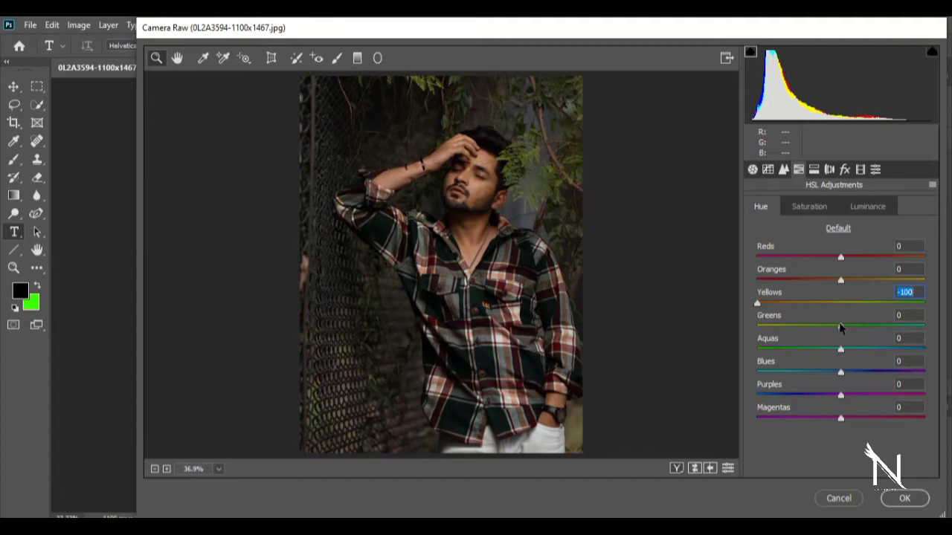
left_click_drag(840, 328, 927, 328)
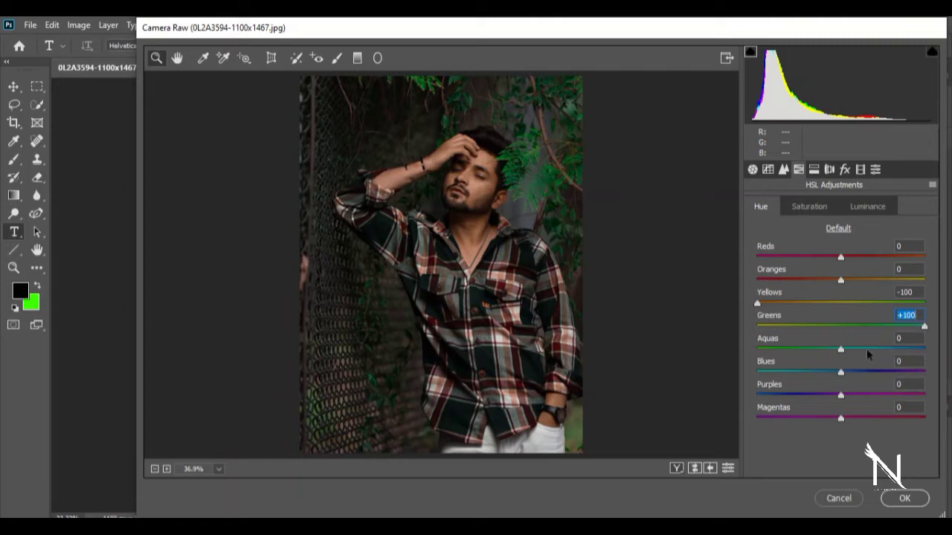
left_click_drag(840, 350, 943, 348)
left_click_drag(842, 371, 755, 372)
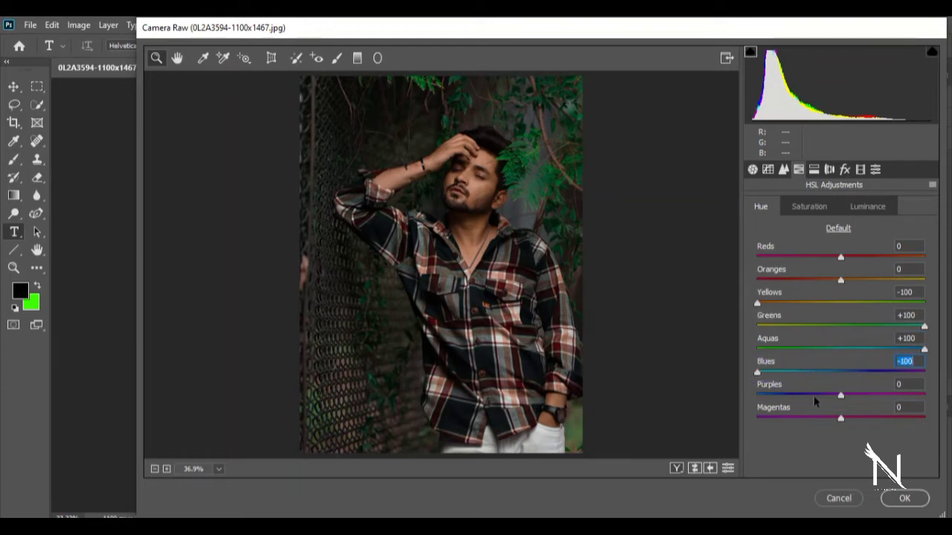
- Set the HSL saturation to Reds +8, Oranges +37, Yellows -98, Greens -20, Aquas +100, Blues +88, Purples -100 and Magentas -99
mouse_move(839, 275)
left_mouse_down()
mouse_move(826, 278)
mouse_move(859, 259)
mouse_move(829, 281)
mouse_move(848, 284)
mouse_move(846, 257)
mouse_move(844, 264)
left_mouse_up()
left_click(824, 208)
left_click_drag(841, 303, 759, 331)
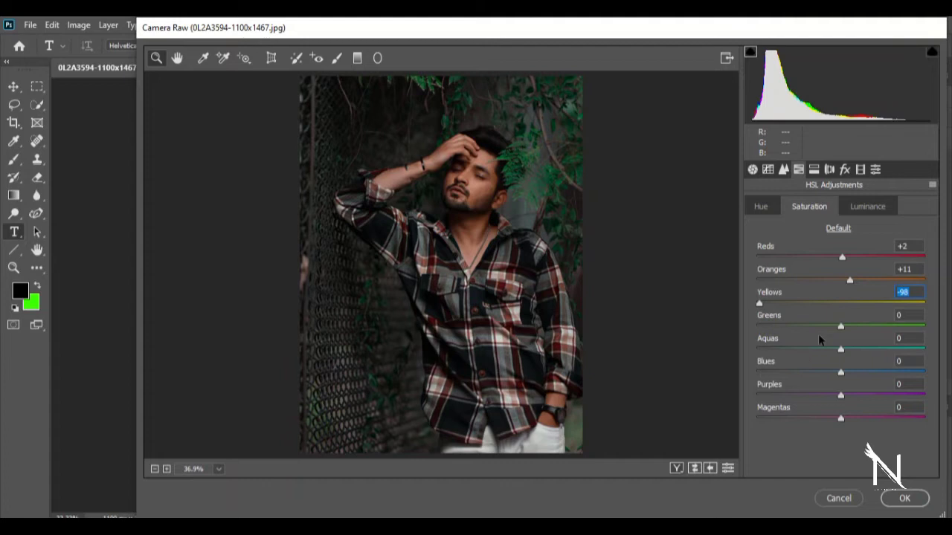
left_click_drag(841, 325, 941, 350)
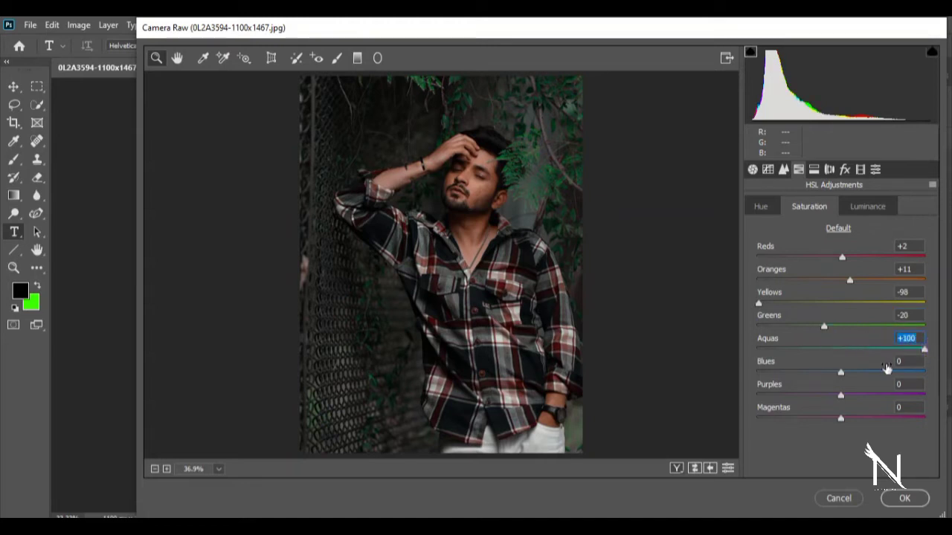
left_click_drag(838, 374, 915, 374)
left_click_drag(851, 281, 849, 258)
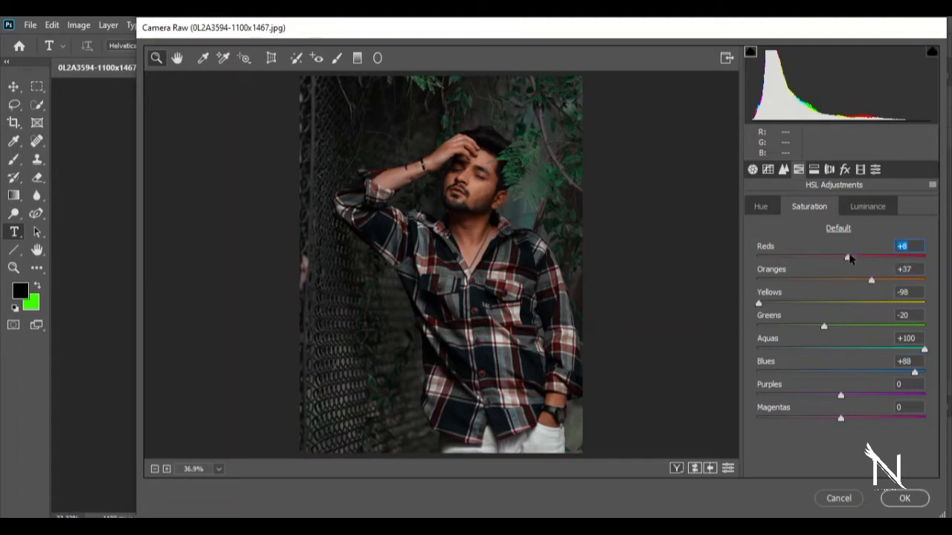
left_click_drag(839, 398, 752, 407)
left_click_drag(839, 419, 758, 424)
- Set the HSL luminance to Reds -22, Oranges +22, Yellows +73, Greens -99, Aquas +23, Blues +28, Purples +85 and Magentas -46
left_click(539, 264)
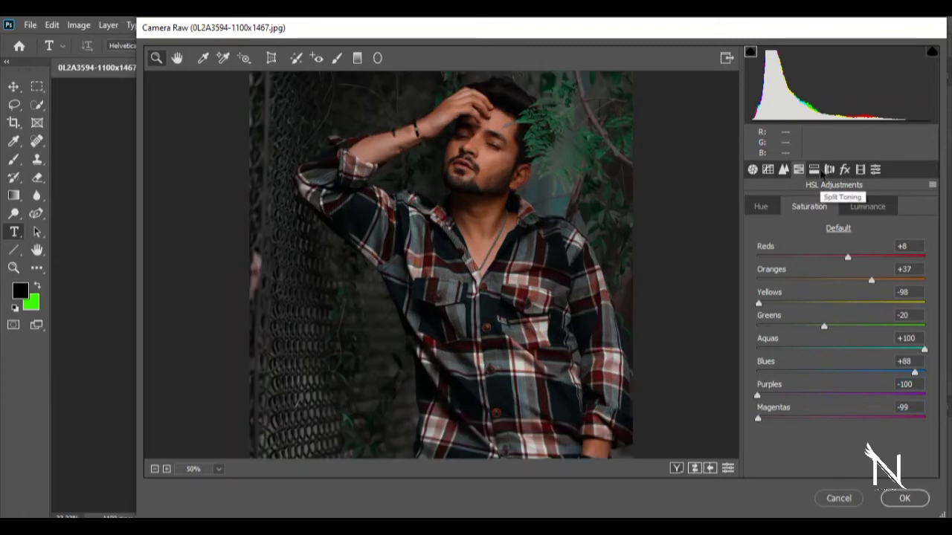
left_click(863, 206)
left_click_drag(842, 261, 904, 320)
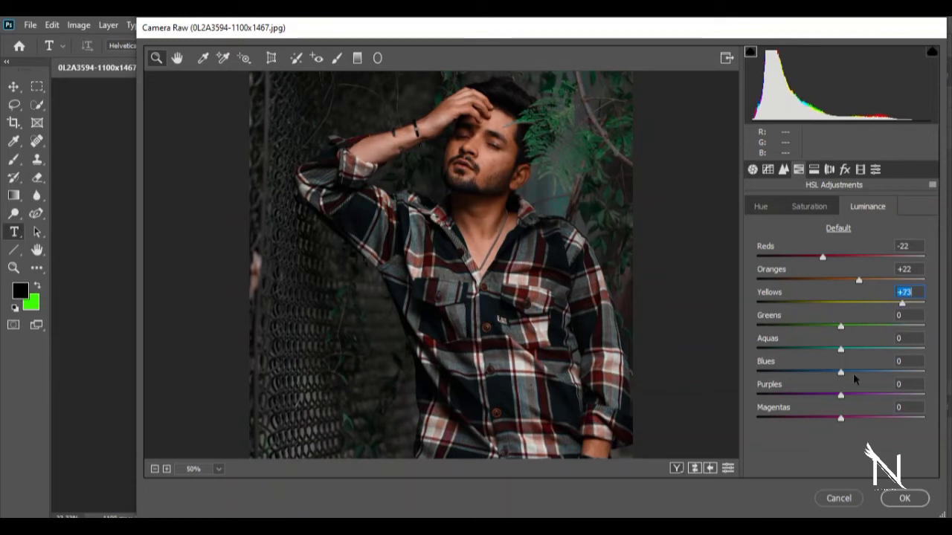
left_click_drag(840, 329, 757, 327)
left_click_drag(841, 348, 917, 405)
left_click_drag(843, 421, 804, 422)
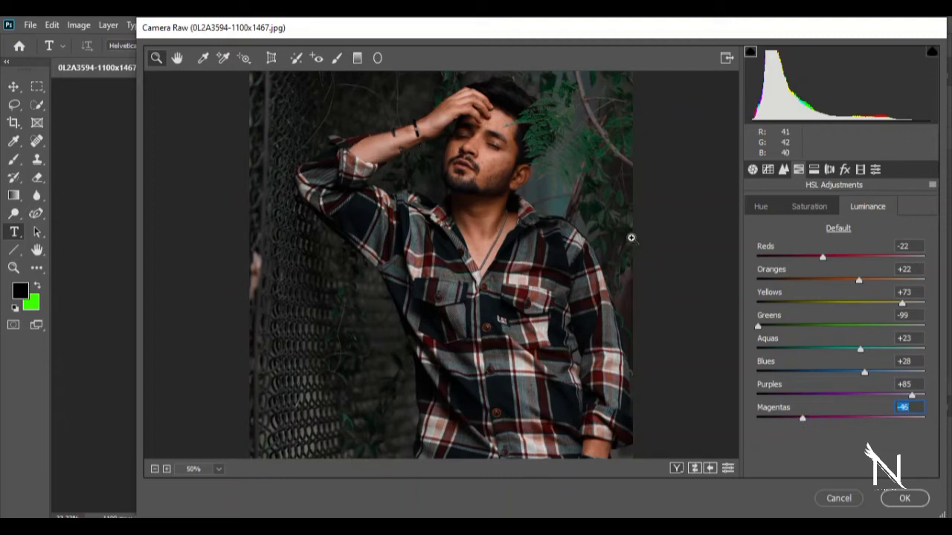
- In the basic adjustments, set Exposure to -0.60, Contrast to +8, Highlights to +9, Shadows to +15 and Whites to -9
left_click(785, 171)
left_click(769, 171)
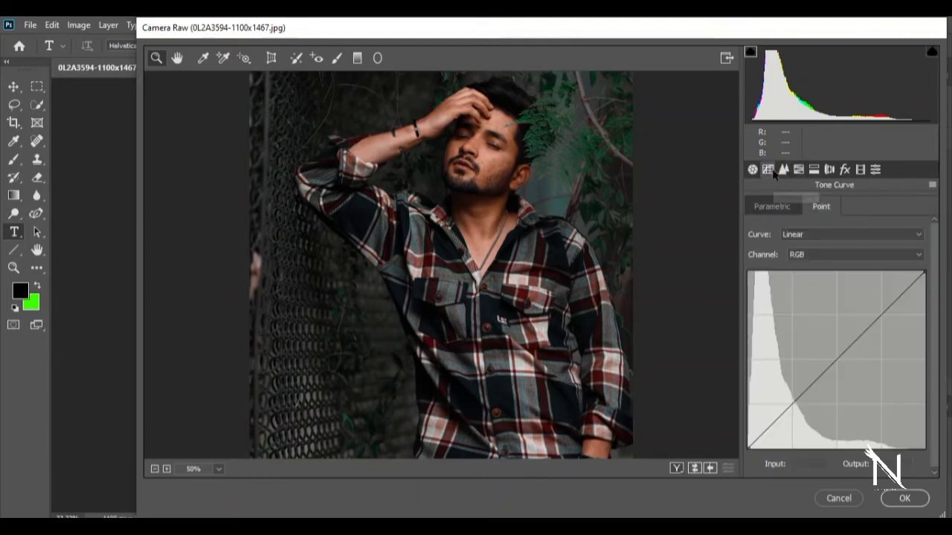
left_click(753, 171)
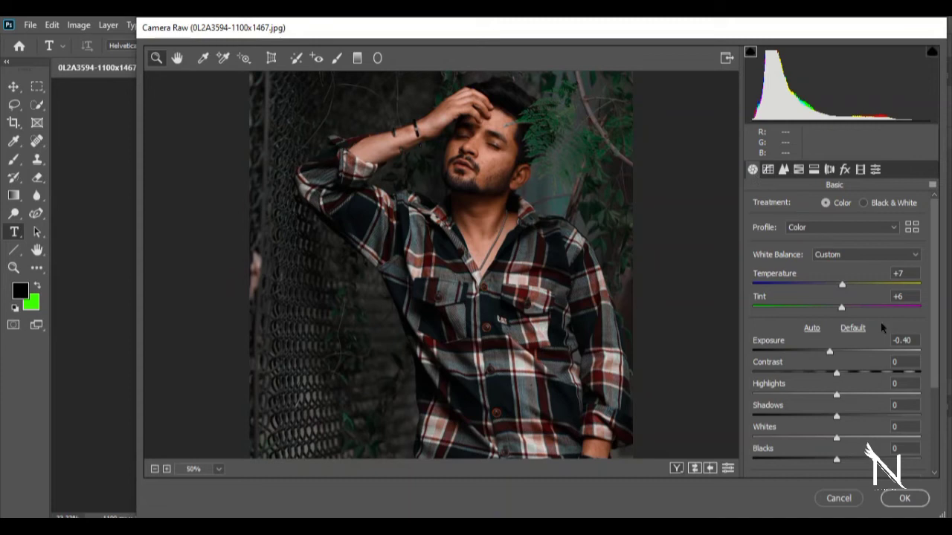
left_click_drag(943, 321, 944, 428)
left_click_drag(830, 226, 844, 253)
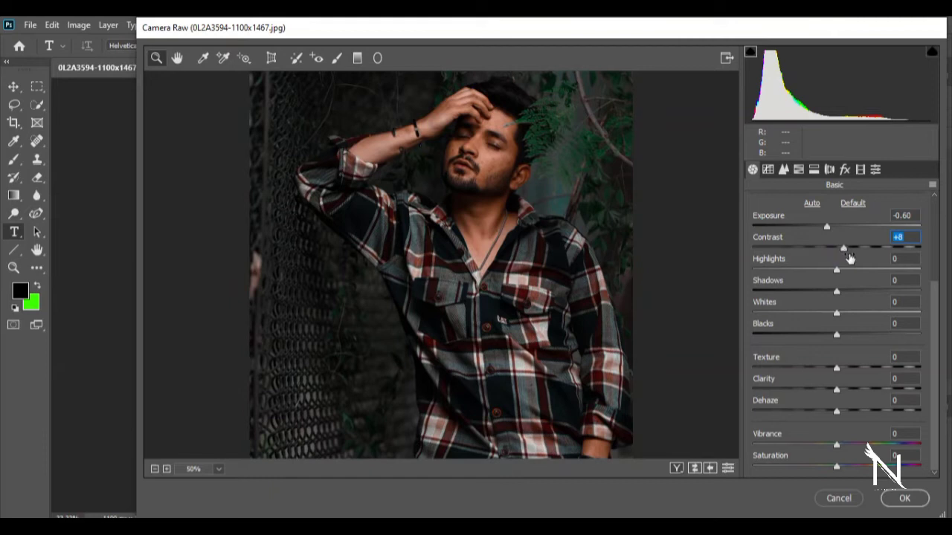
left_click_drag(833, 272, 831, 315)
- Set Texture to +6, Clarity to +8, Dehaze to +5 and Vibrance to +8, lower Saturation slightly, and fine-tune Blacks and Whites
left_click_drag(816, 320, 842, 387)
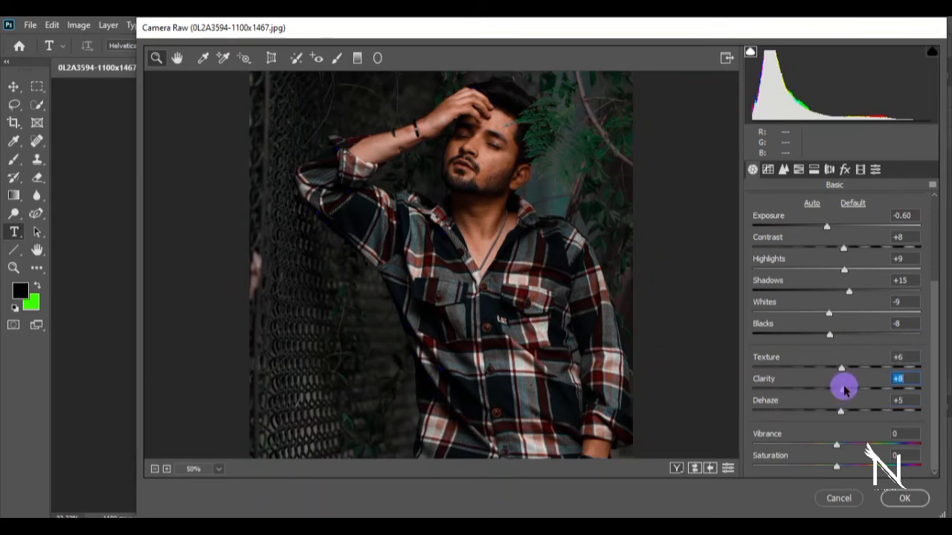
left_click(840, 446)
left_click_drag(840, 446, 843, 446)
left_click(834, 467)
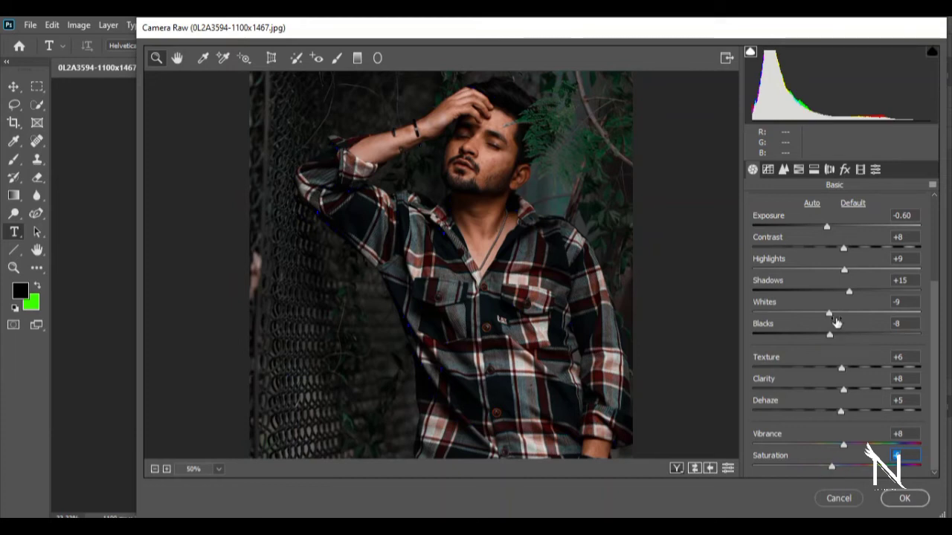
left_click_drag(831, 337, 835, 314)
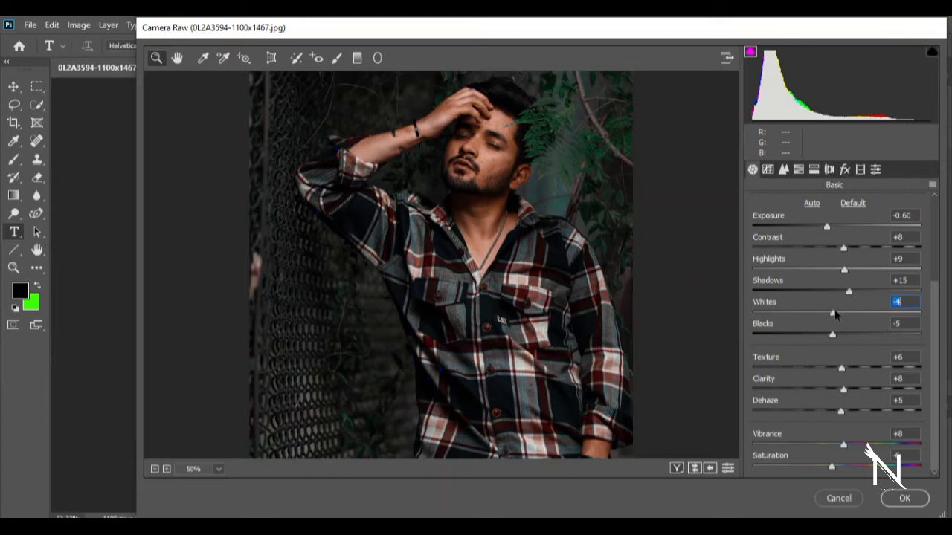
- In the lens corrections, set Vignetting to -32, Green Amount to 2, Green Hue to 51/71 and Distortion to 0
left_click(834, 172)
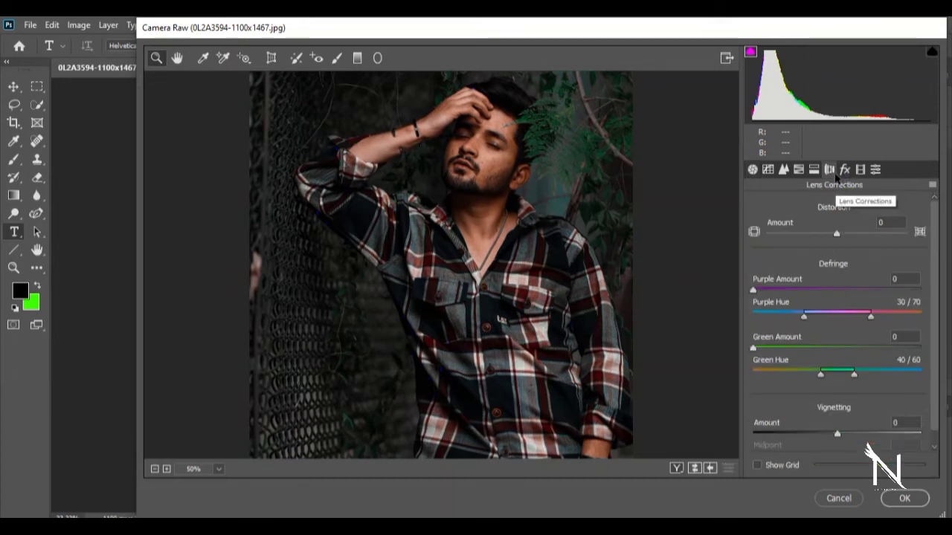
left_click_drag(842, 436, 815, 439)
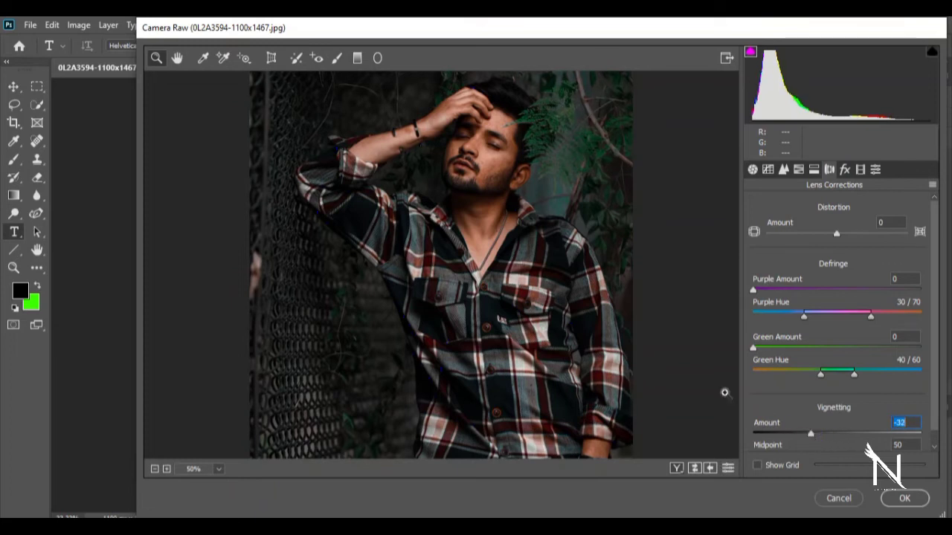
key("ctrl+minus")
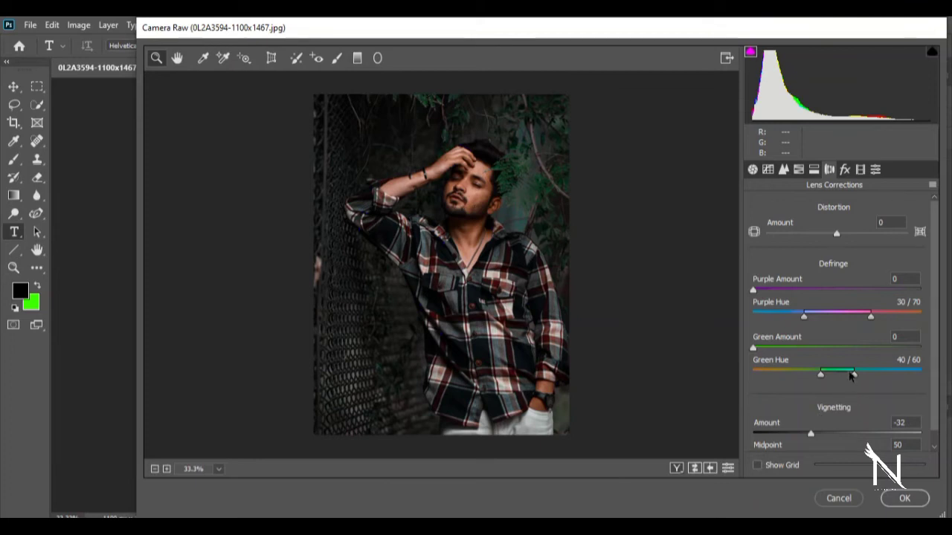
mouse_move(756, 349)
left_mouse_down()
mouse_move(808, 350)
mouse_move(771, 349)
left_mouse_up()
left_click_drag(838, 368, 857, 374)
left_click_drag(836, 235, 835, 239)
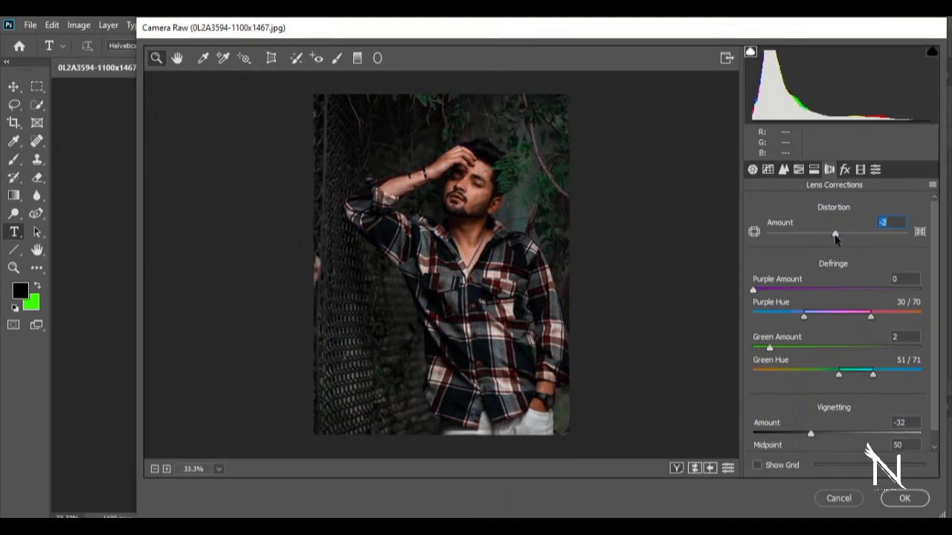
type("0")
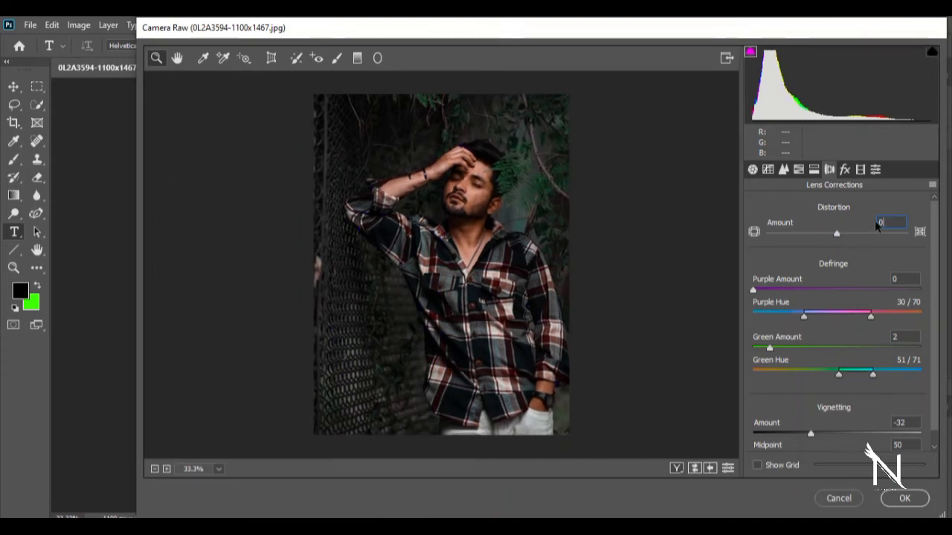
- Try adjusting the split toning balance and the shadows saturation
left_click(814, 169)
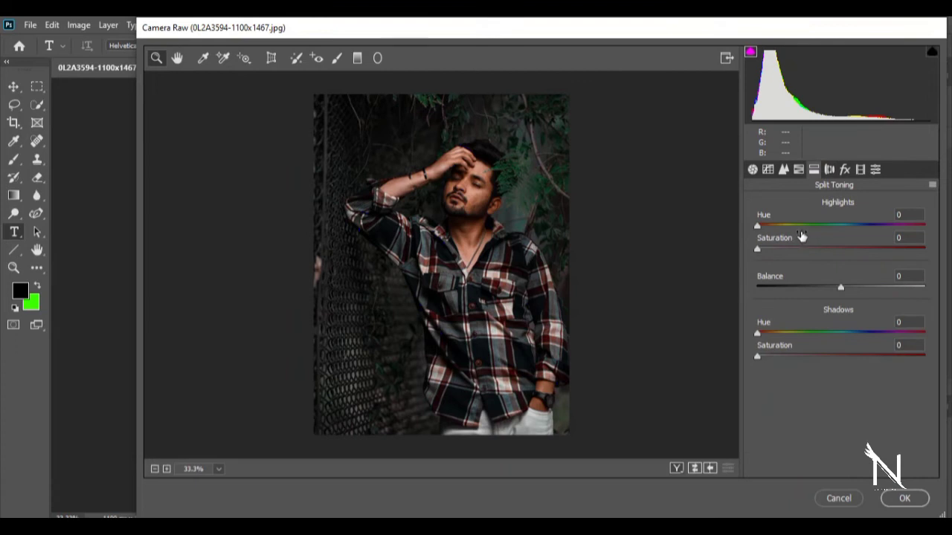
mouse_move(842, 290)
left_mouse_down()
mouse_move(781, 297)
mouse_move(842, 295)
left_mouse_up()
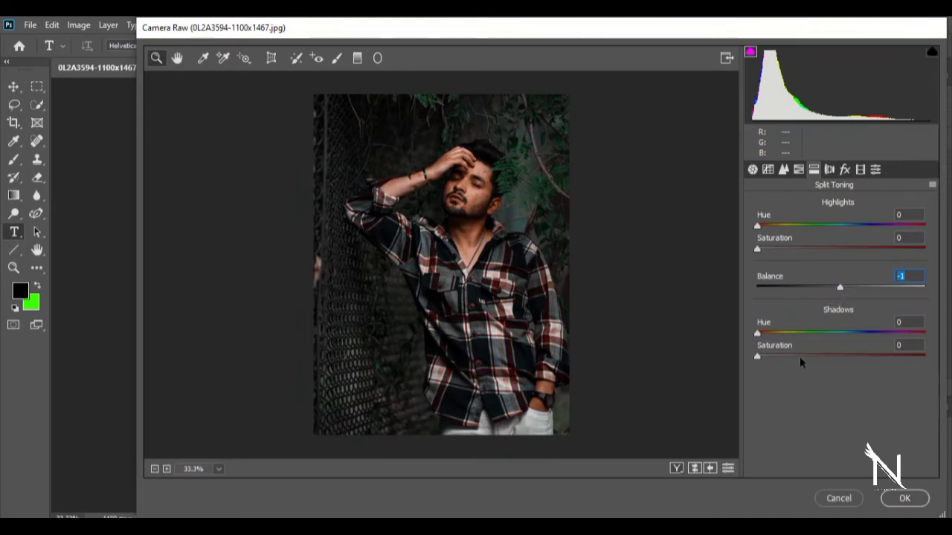
mouse_move(757, 359)
left_mouse_down()
mouse_move(790, 353)
mouse_move(749, 365)
left_mouse_up()
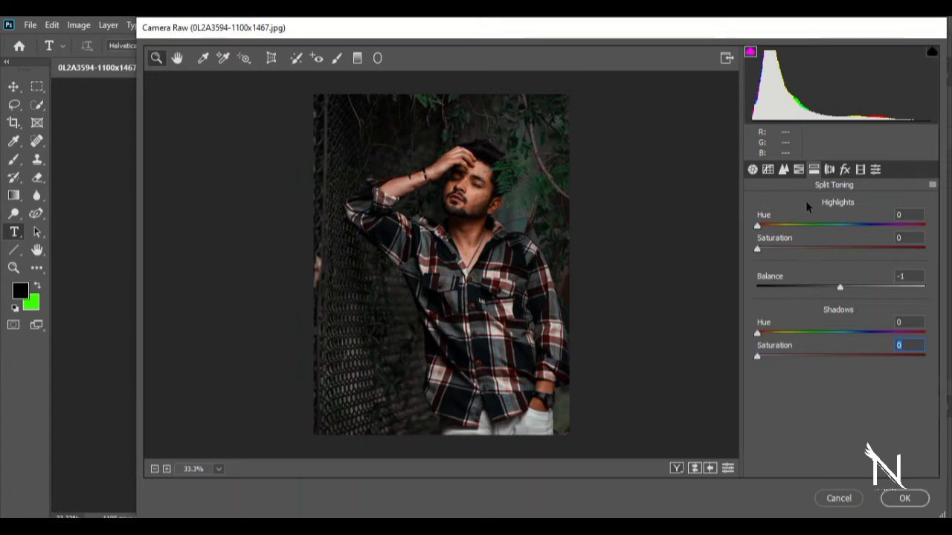
- Adjust the sharpening amount and set the noise reduction to Color 4, Color Detail 54 and Color Smoothness 62
left_click(800, 170)
left_click(784, 171)
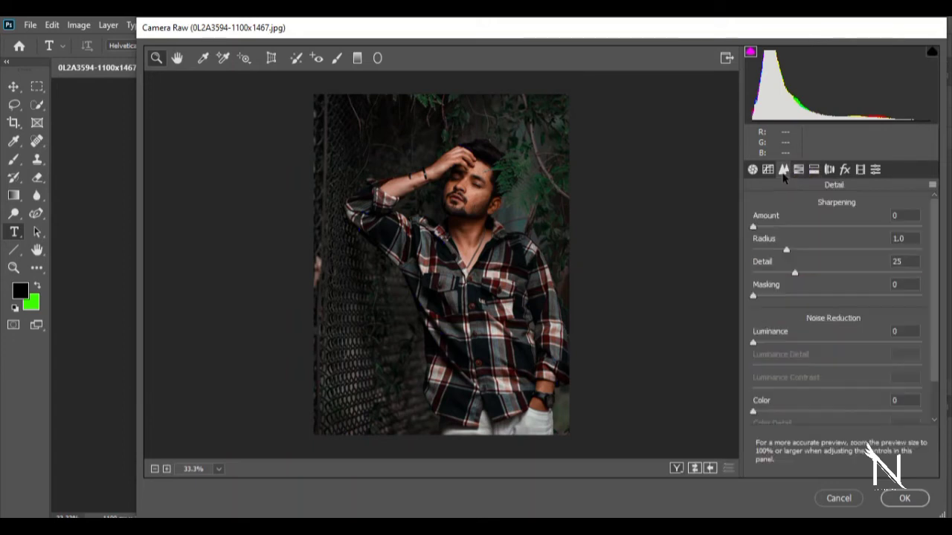
left_click_drag(753, 227, 757, 229)
left_click_drag(935, 257, 946, 364)
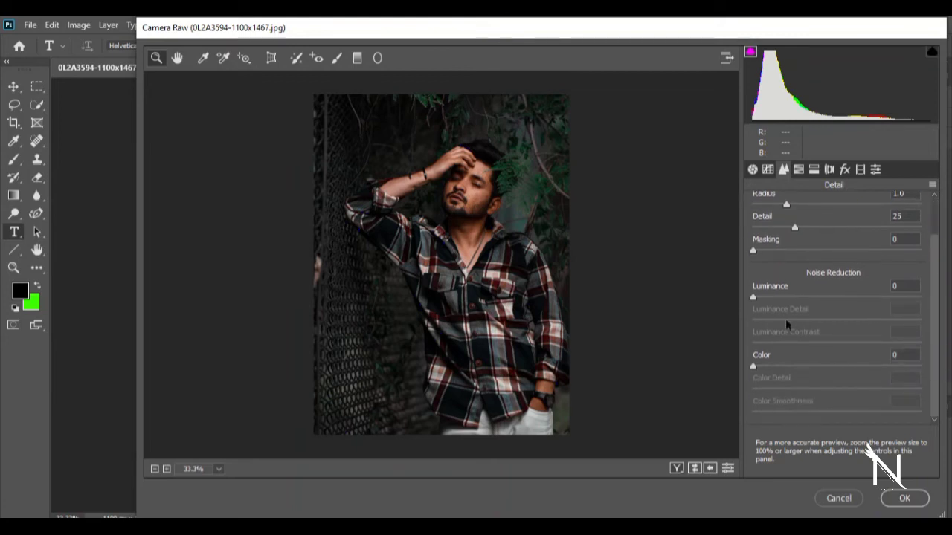
left_click_drag(756, 364, 762, 370)
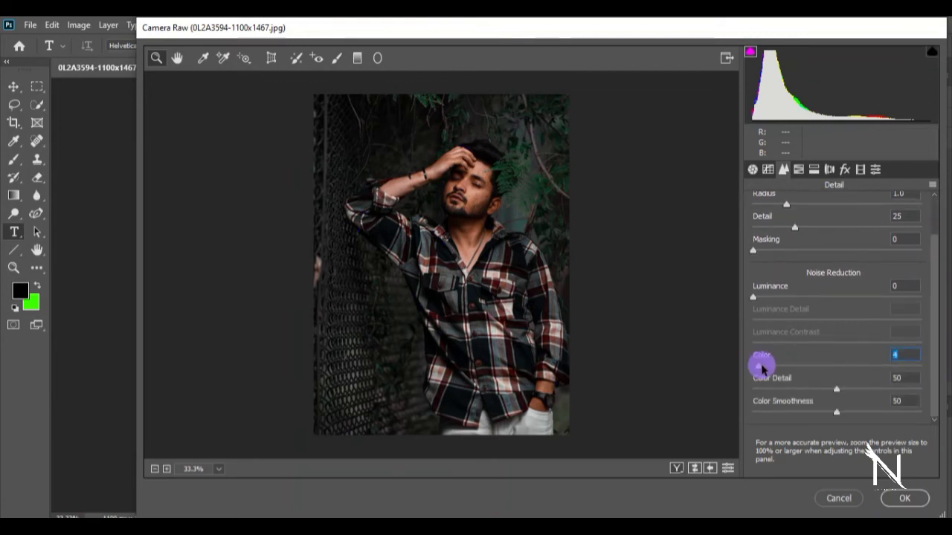
left_click_drag(838, 413, 842, 391)
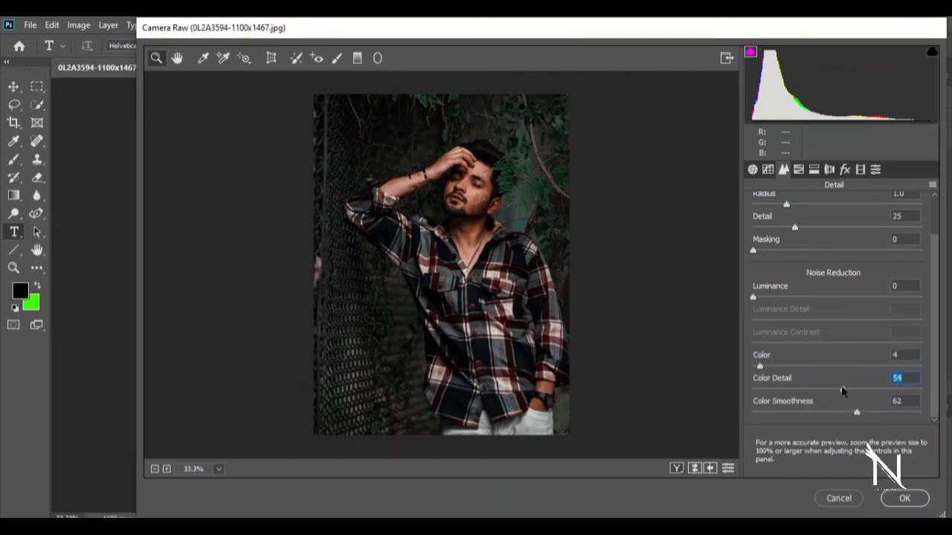
- Add a point at input 137 near the middle of the red channel's point tone curve, keeping it close to the diagonal
left_click(768, 170)
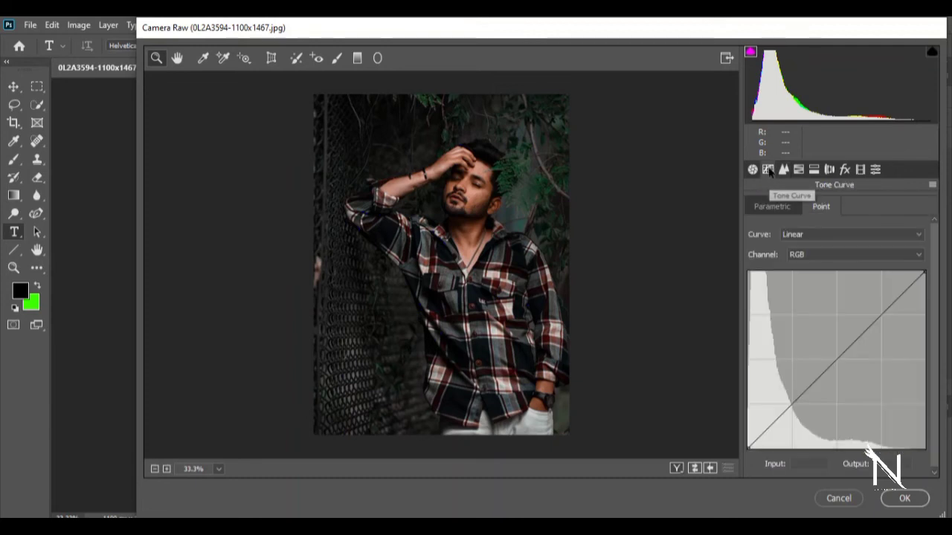
left_click(816, 256)
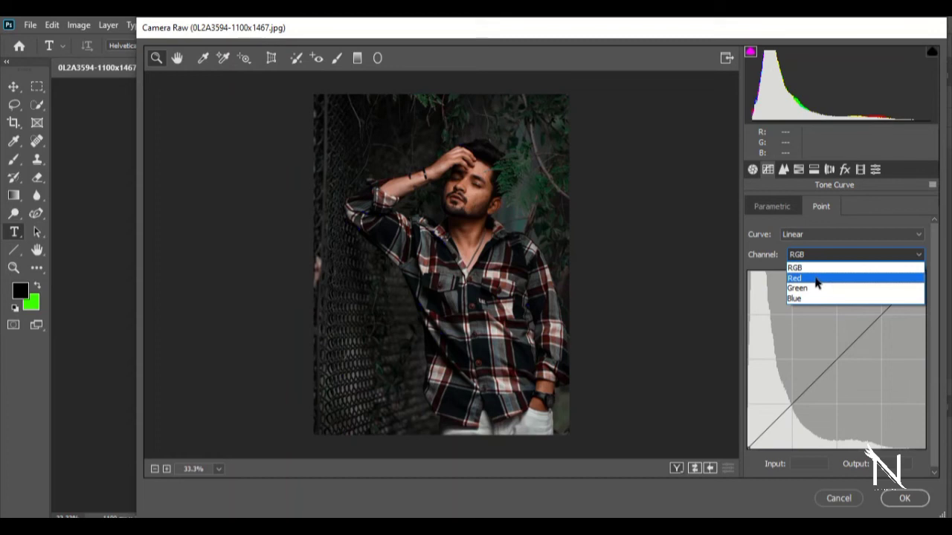
left_click(813, 278)
left_click(843, 355)
left_click_drag(844, 356, 843, 355)
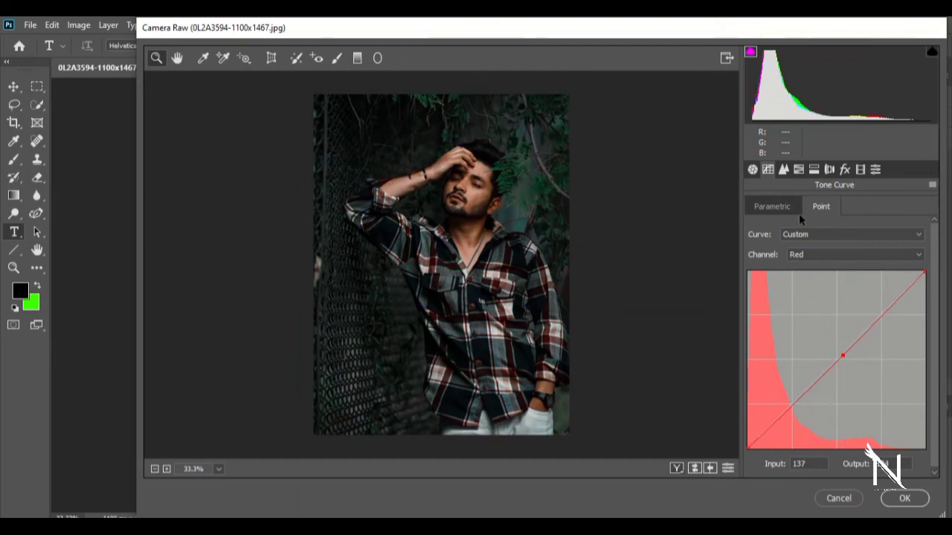
- Review the basic, effects and calibration settings and preview the color and creative presets on the portrait
left_click(752, 170)
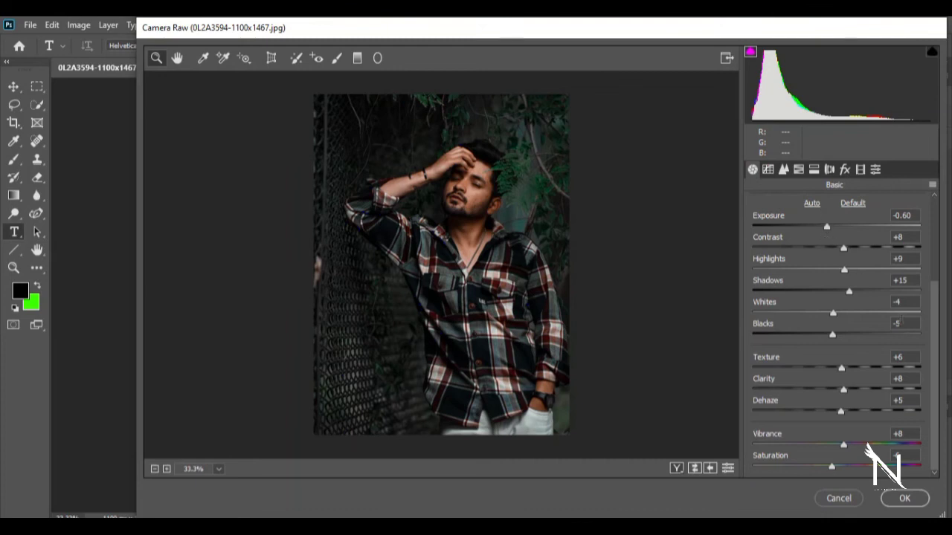
left_click(846, 171)
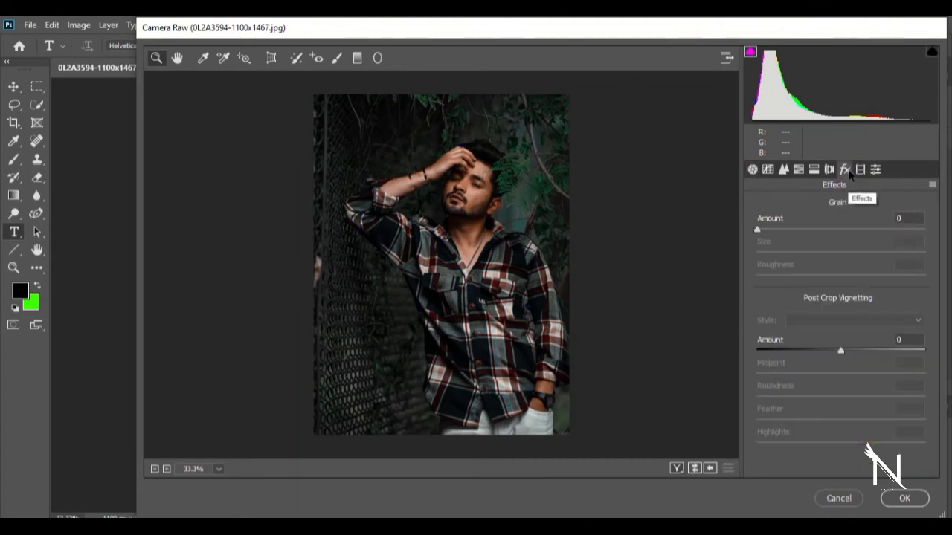
left_click(860, 171)
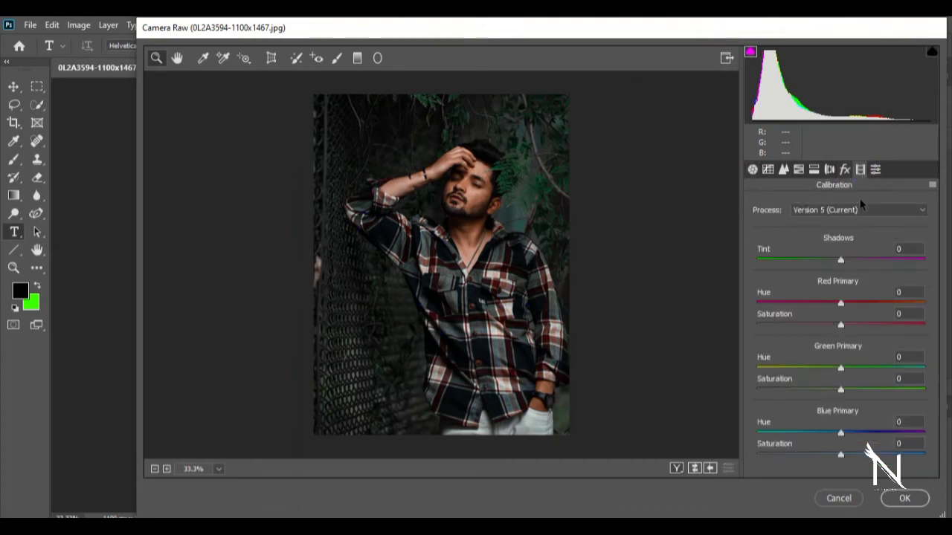
left_click(876, 169)
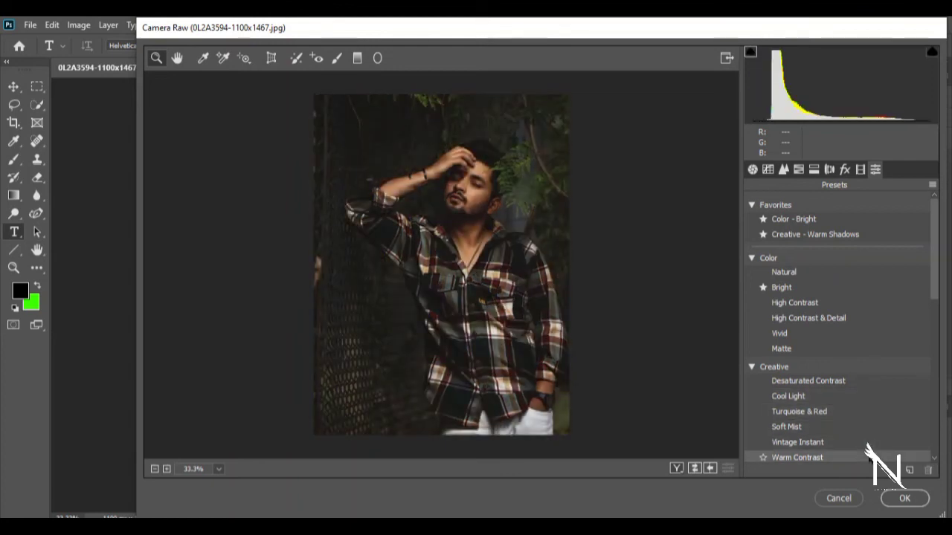
left_click(794, 218)
- Add a post-crop vignette with the Color Priority style and Amount -7, and apply the Camera Raw filter
left_click(845, 169)
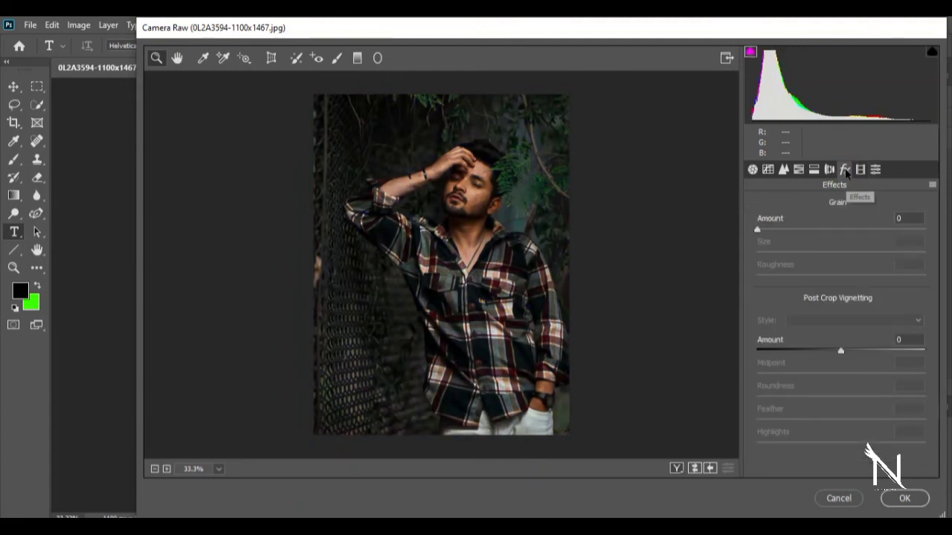
left_click_drag(842, 353, 833, 353)
left_click(838, 321)
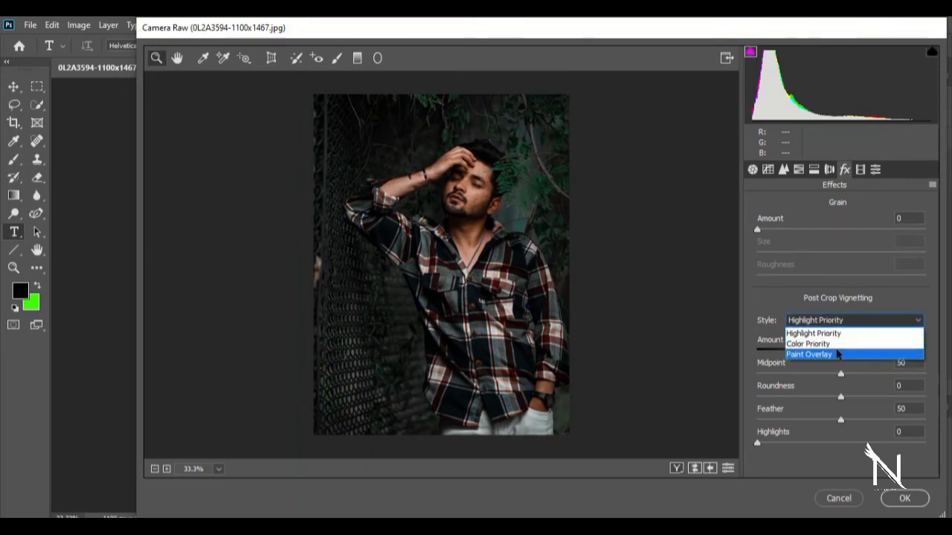
left_click(838, 343)
left_click_drag(836, 354, 839, 354)
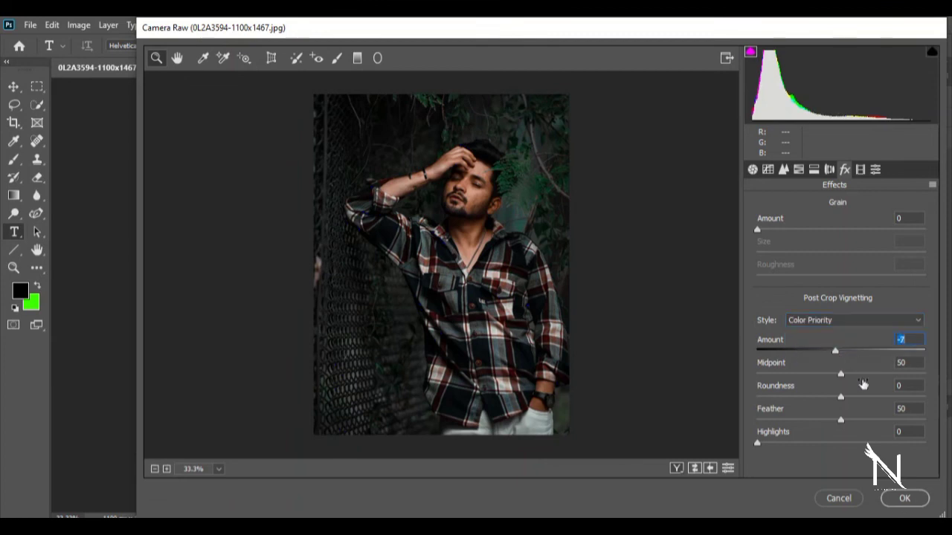
left_click(905, 498)
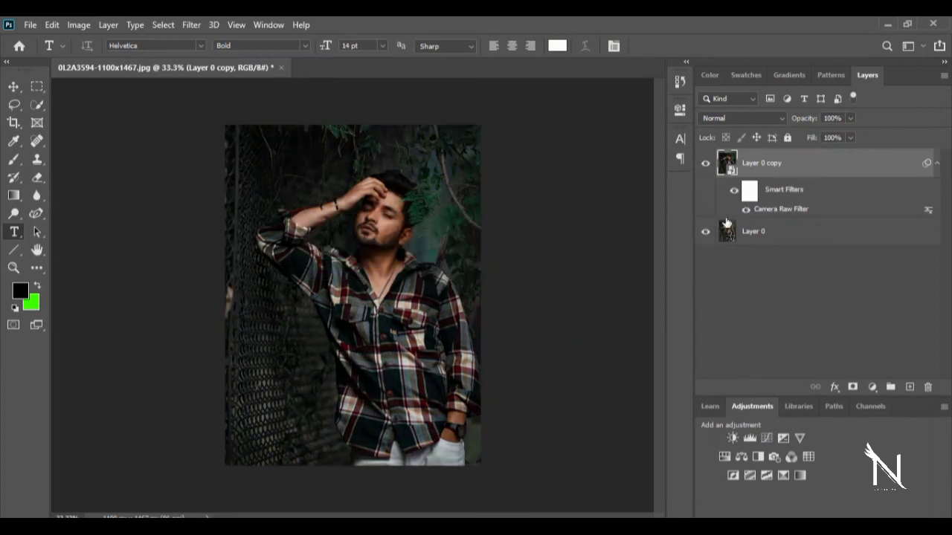
- Compare the portrait before and after grading by toggling the visibility of Layer 0 copy, including at 50% zoom
left_click(706, 166)
left_click(707, 166)
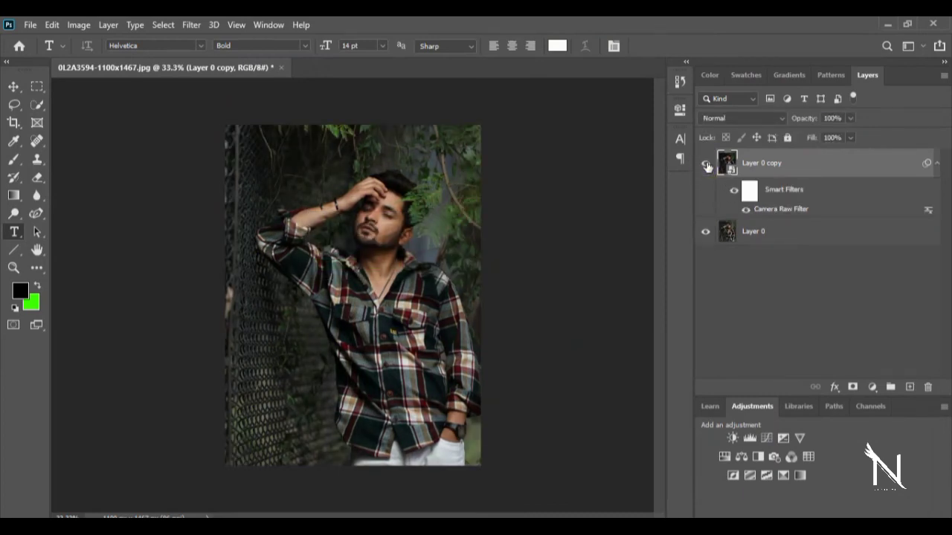
left_click(707, 166)
left_click(707, 166)
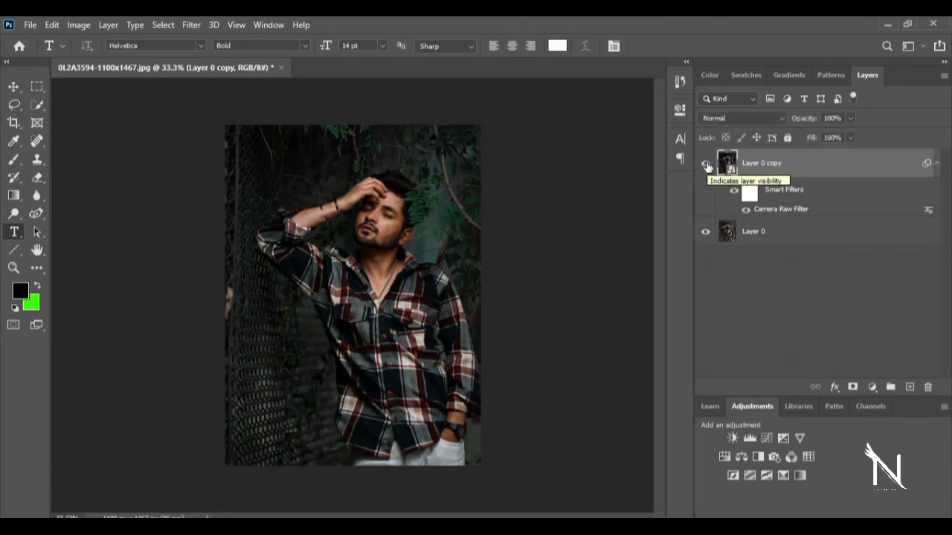
key("ctrl+plus")
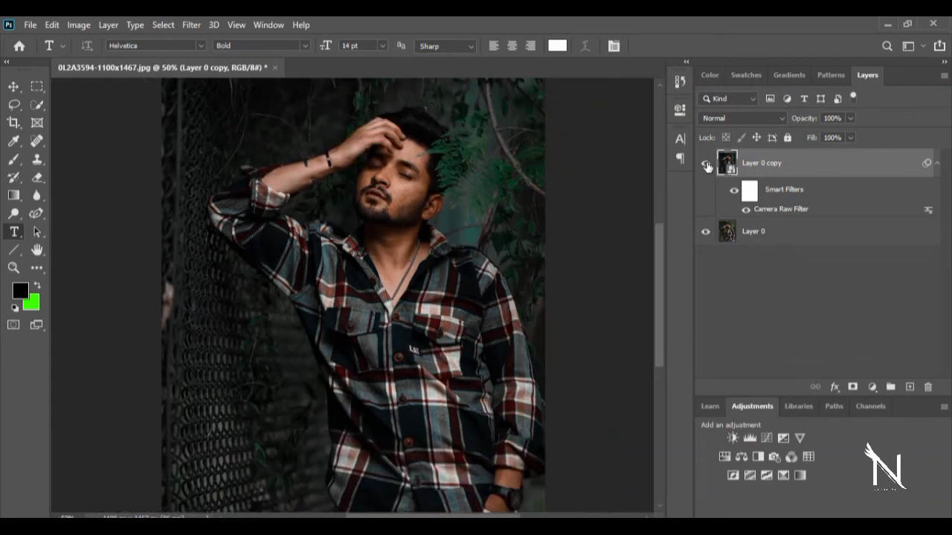
left_click(706, 165)
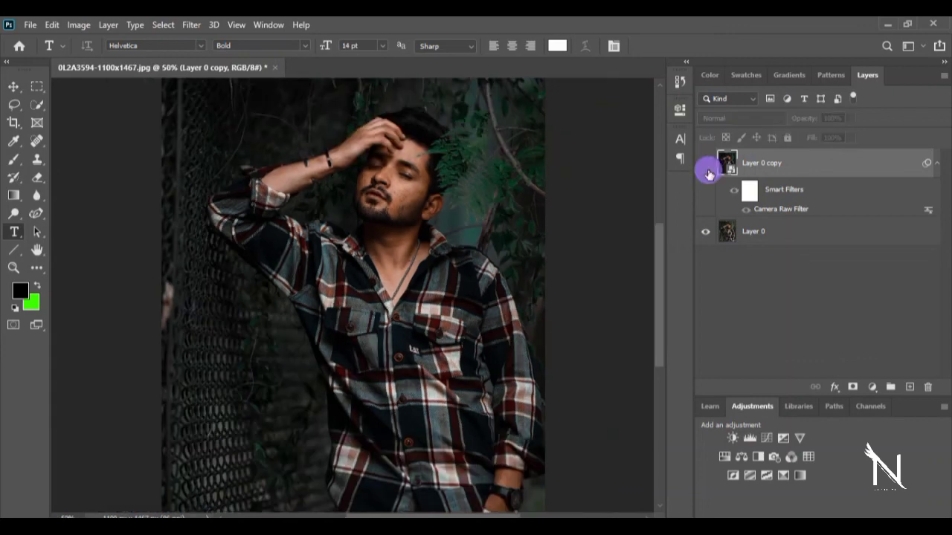
left_click(707, 165)
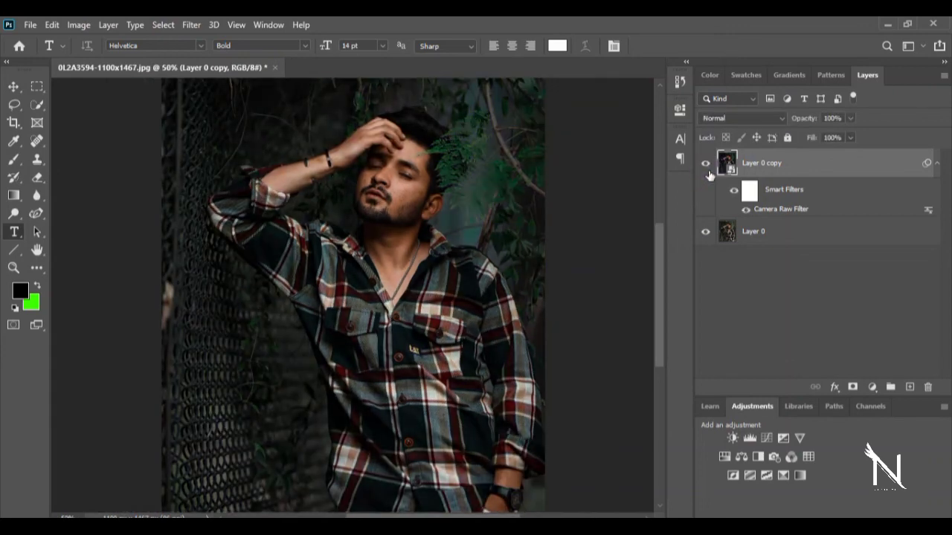